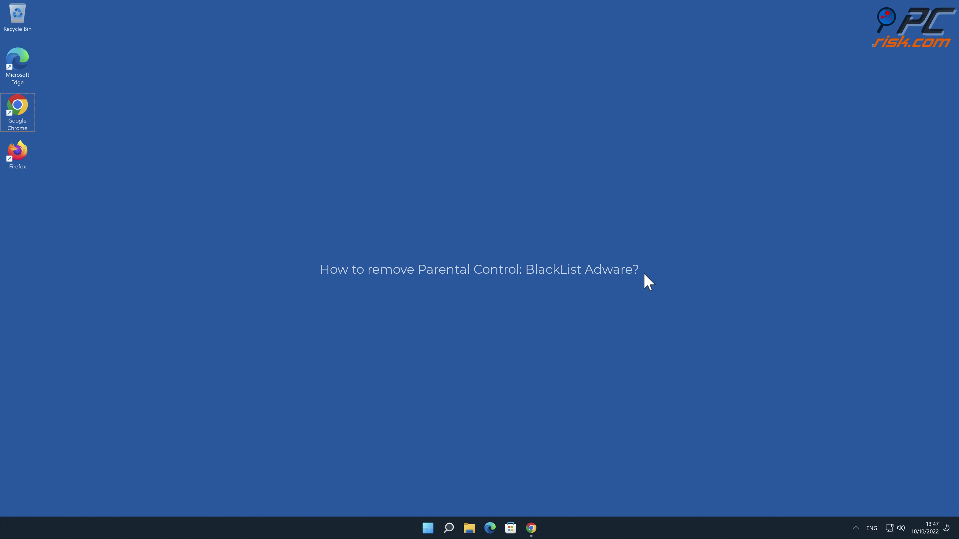
# Step: Bring up the Parental Control: BlackList Web Store page and scroll through its description
pyautogui.click(531, 527)
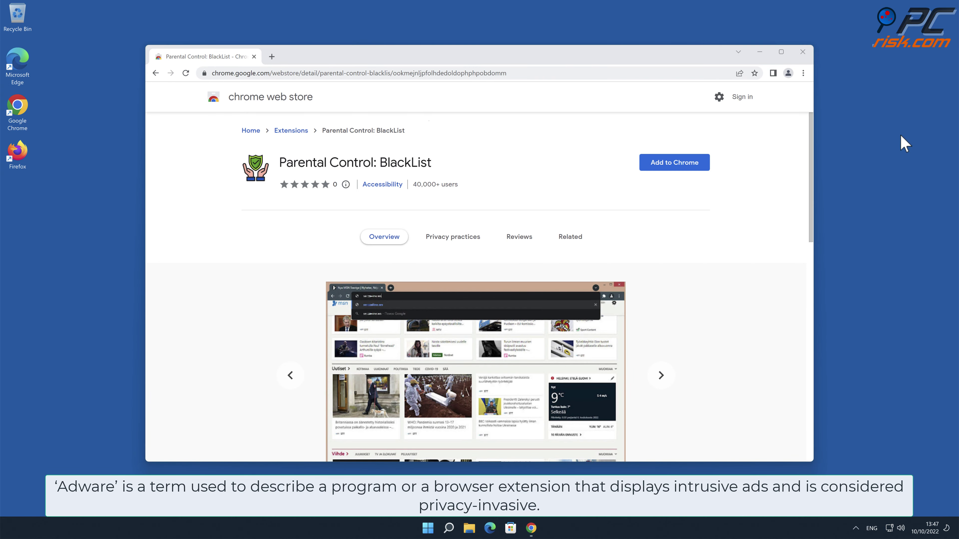
pyautogui.moveTo(812, 131); pyautogui.dragTo(812, 272)
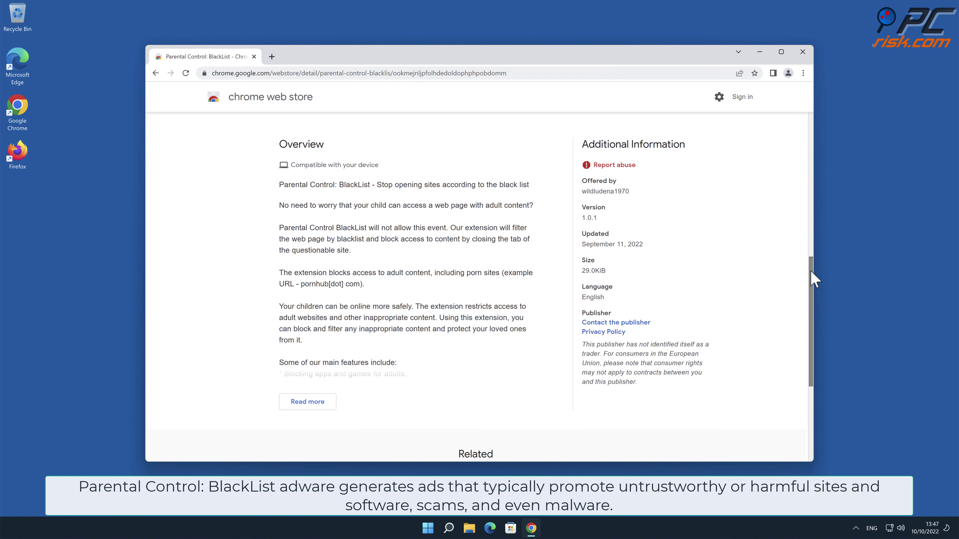
pyautogui.moveTo(812, 280); pyautogui.dragTo(812, 130)
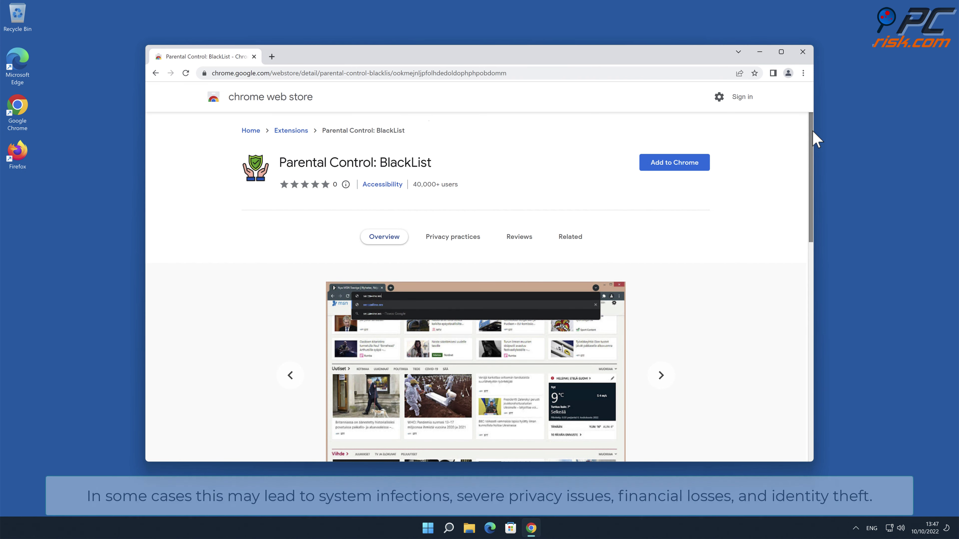
# Step: Add the Parental Control: BlackList extension to Chrome from its Web Store listing
pyautogui.click(698, 169)
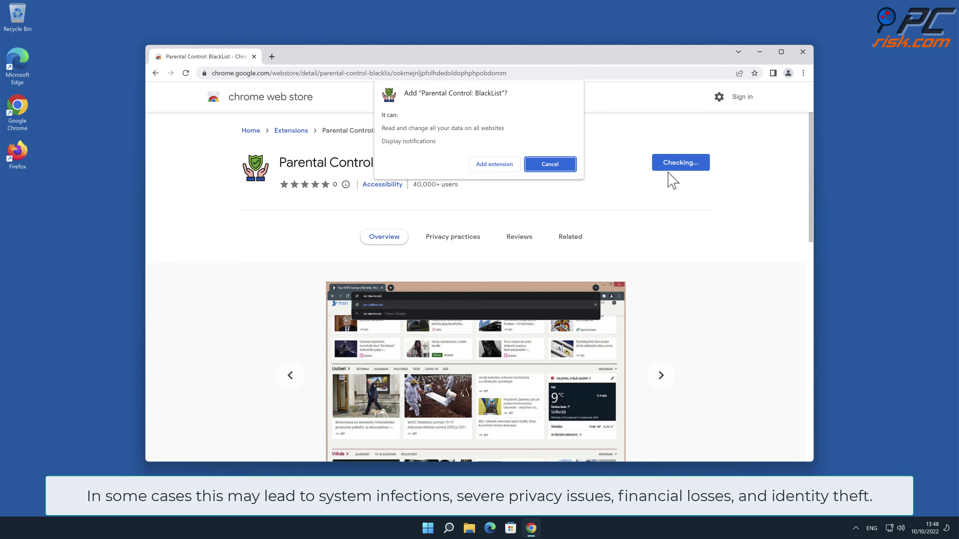
pyautogui.click(510, 164)
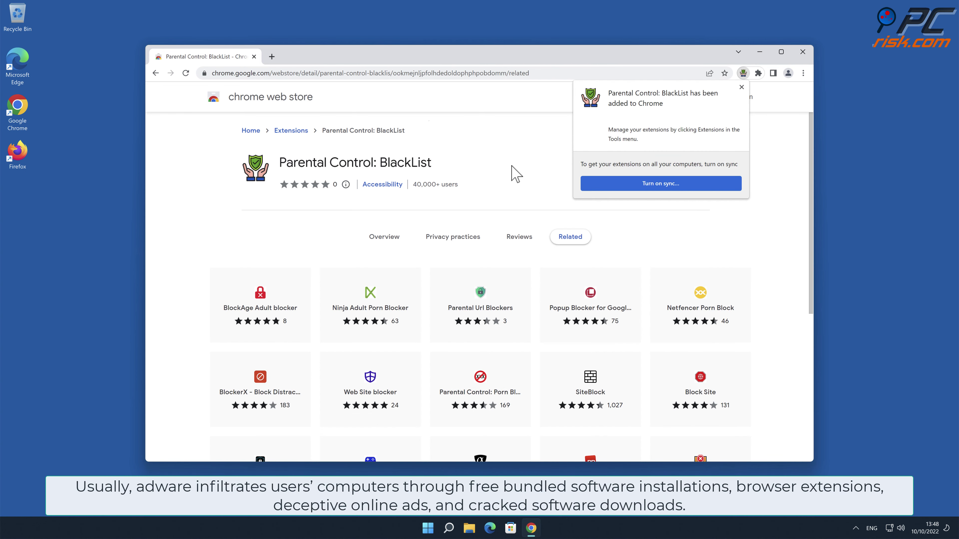
pyautogui.click(804, 73)
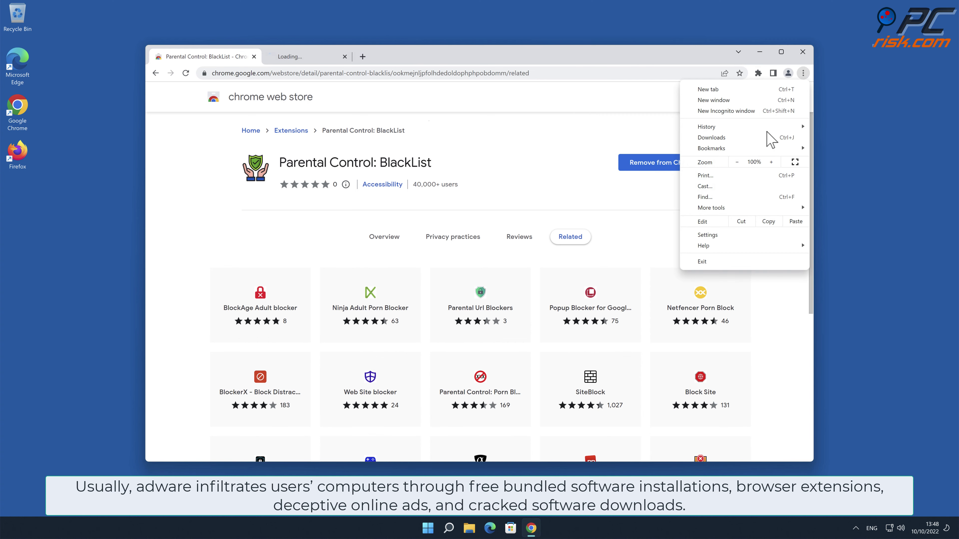
# Step: Check BlackList on Chrome's Extensions page, then close the browser
pyautogui.moveTo(743, 210)
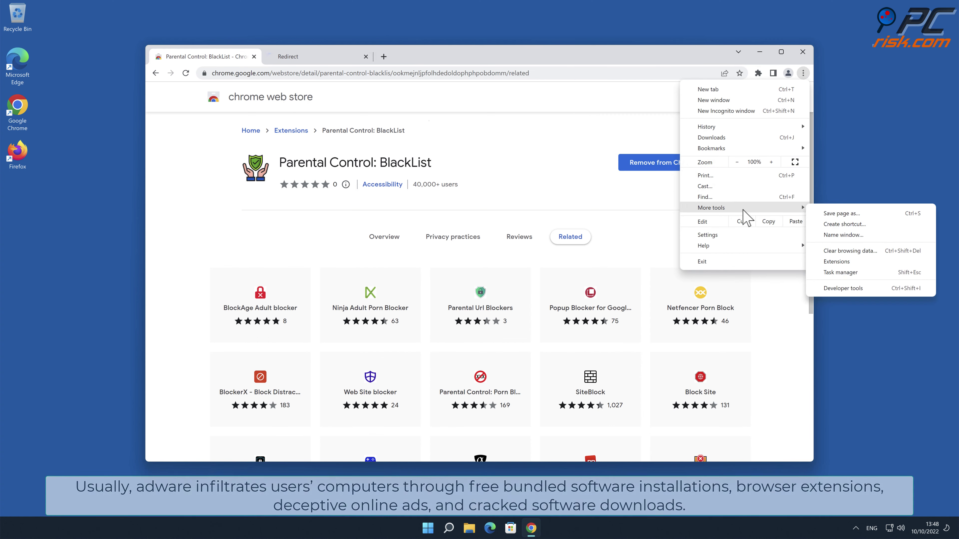
pyautogui.click(860, 263)
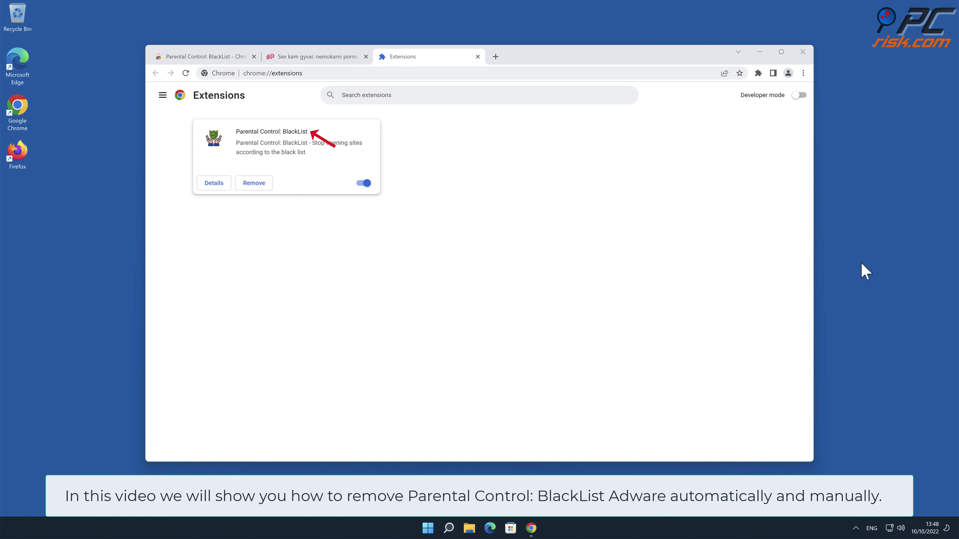
pyautogui.click(800, 56)
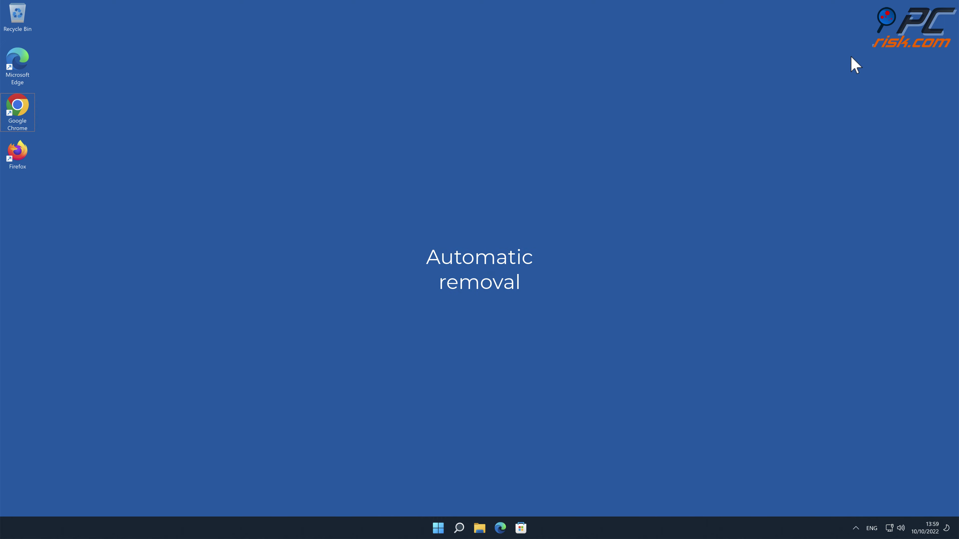
pyautogui.doubleClick(32, 107)
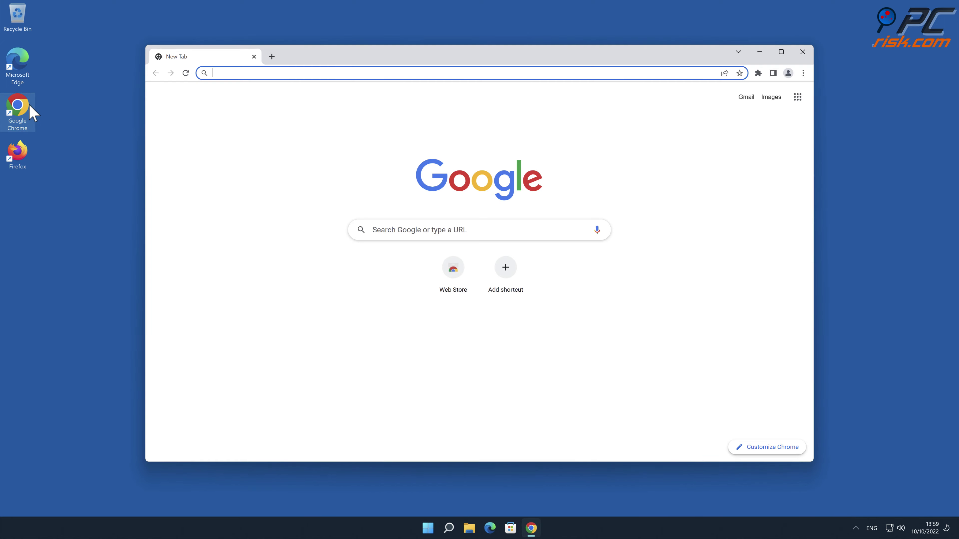
pyautogui.write('www.com')
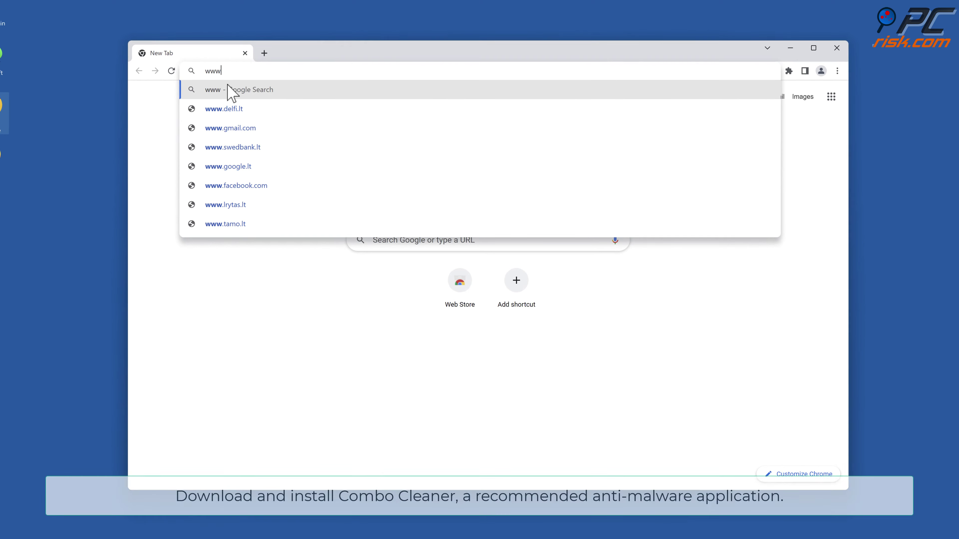
pyautogui.write('bocleaner.co')
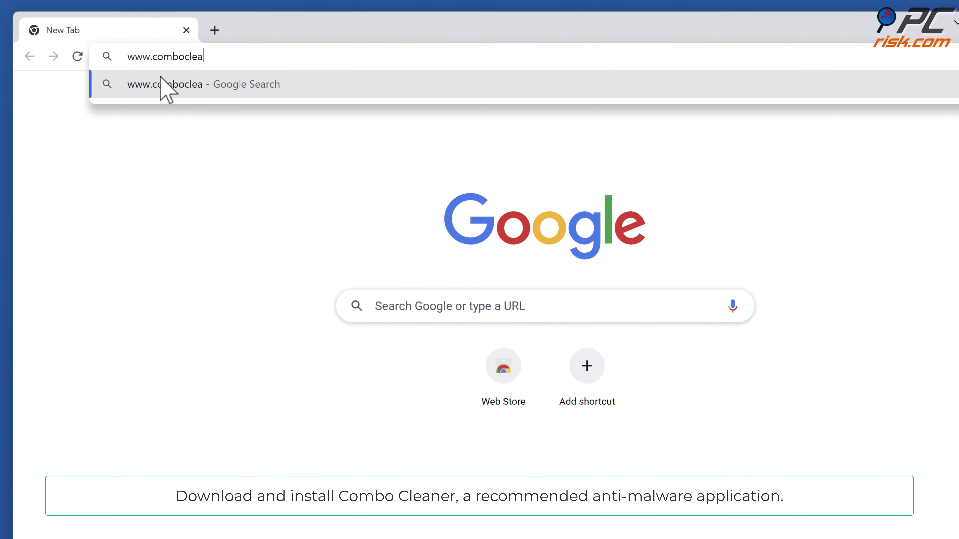
pyautogui.write('m')
pyautogui.press('Return')
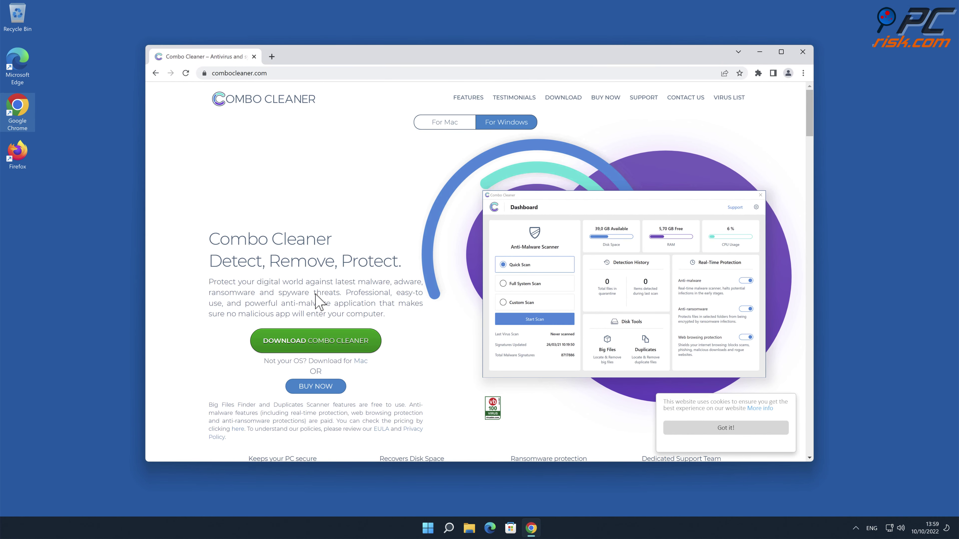
# Step: Download CCSetup.exe and install Combo Cleaner with the default options
pyautogui.click(365, 342)
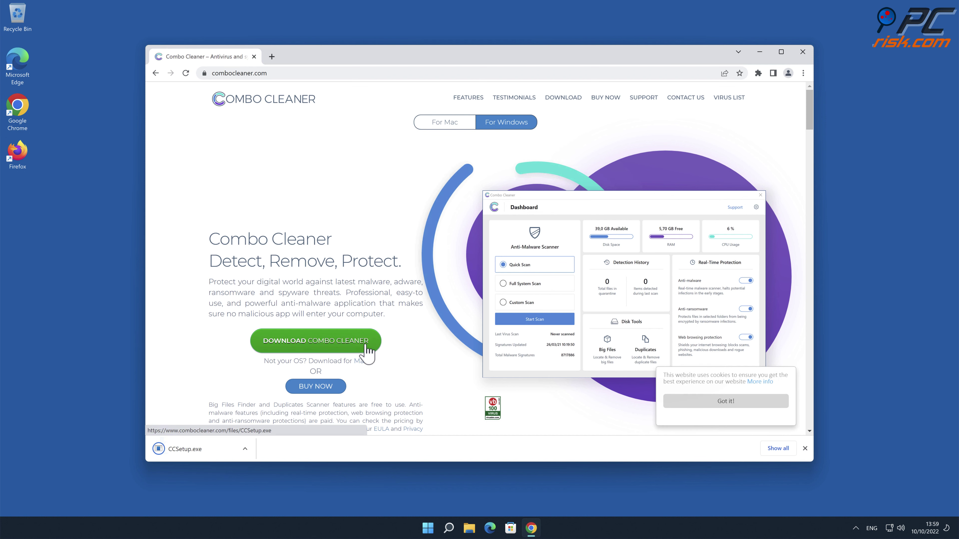
pyautogui.click(236, 450)
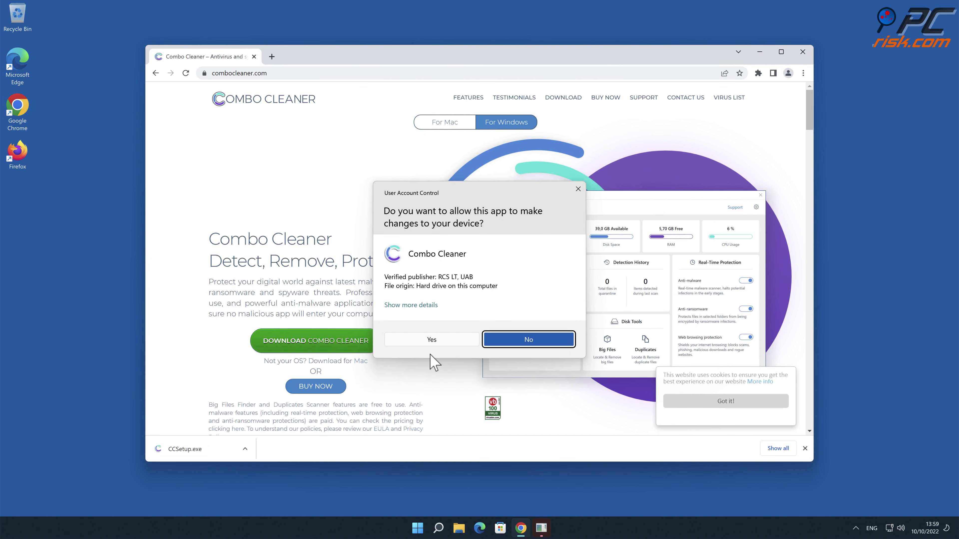
pyautogui.click(440, 341)
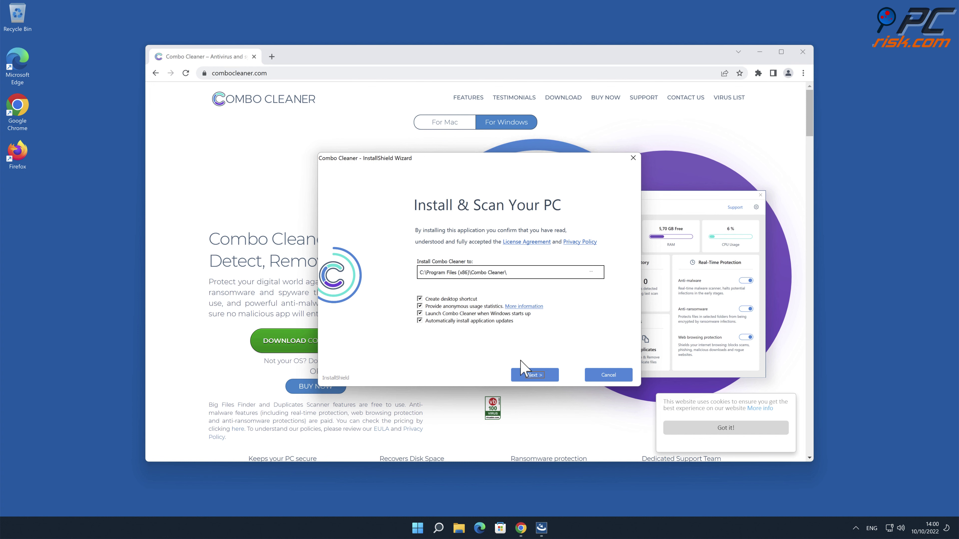
pyautogui.click(537, 375)
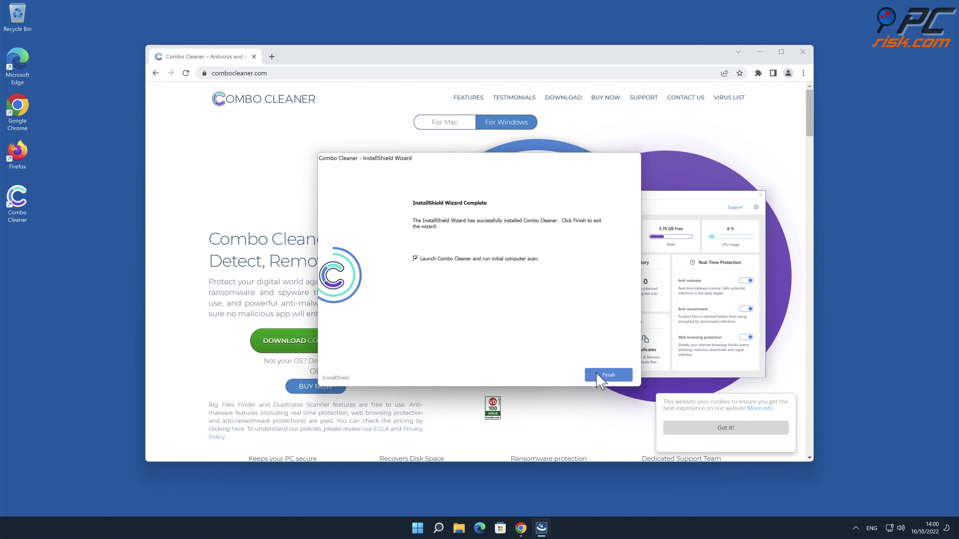
pyautogui.click(621, 374)
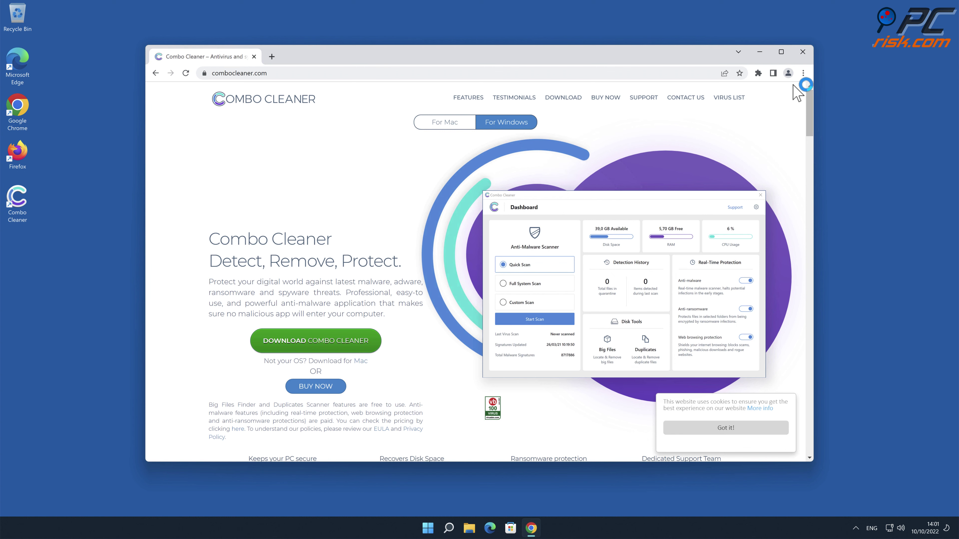
# Step: Close Chrome, activate Combo Cleaner, and quarantine the detected BlackList extension
pyautogui.click(804, 57)
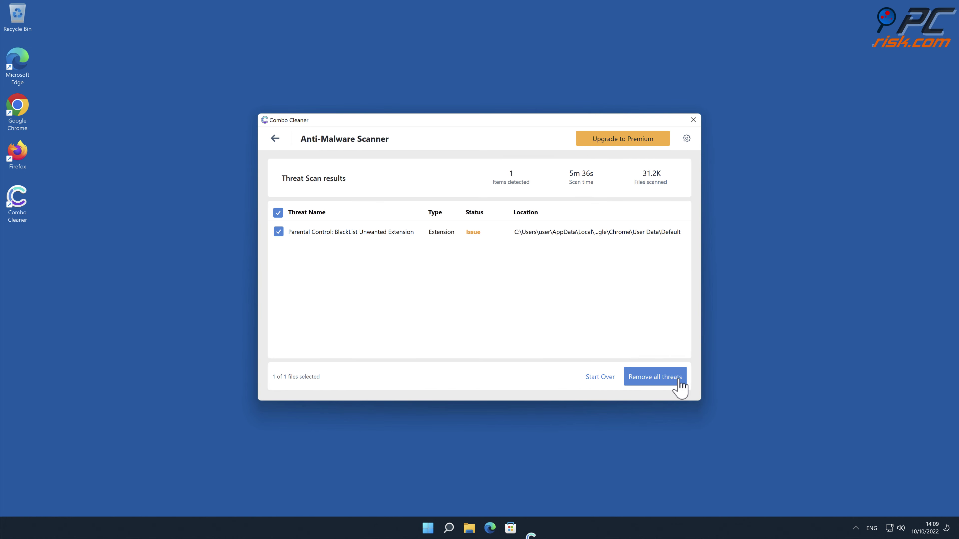
pyautogui.click(677, 382)
pyautogui.click(375, 365)
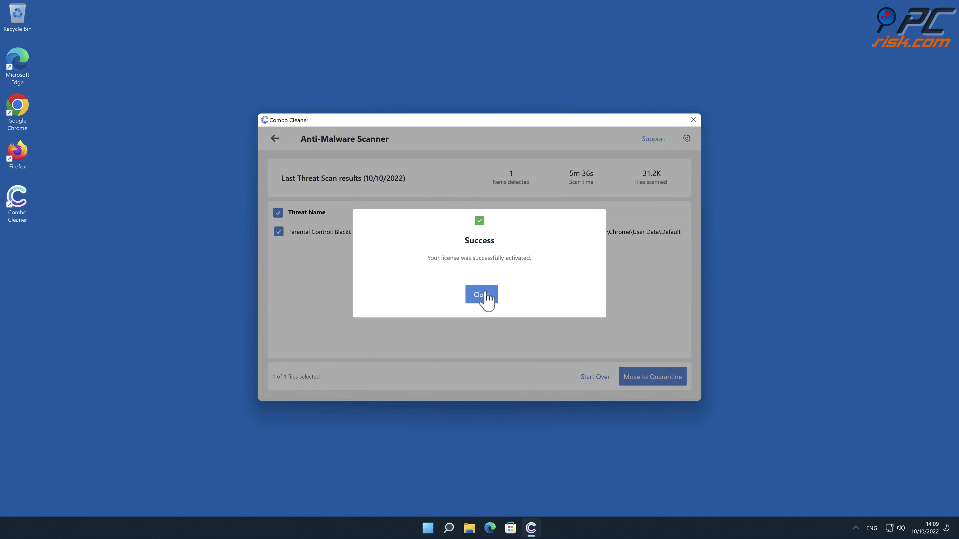
pyautogui.click(482, 295)
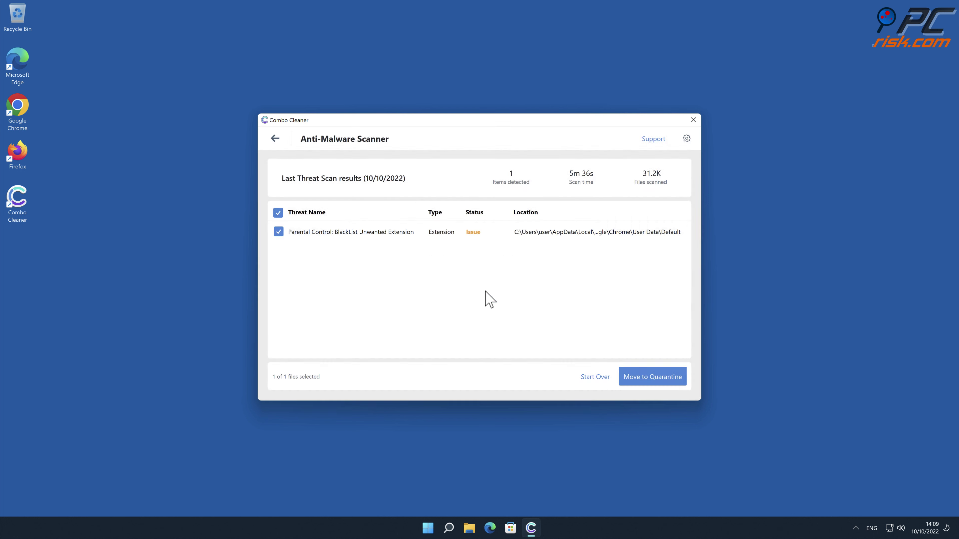
pyautogui.click(659, 376)
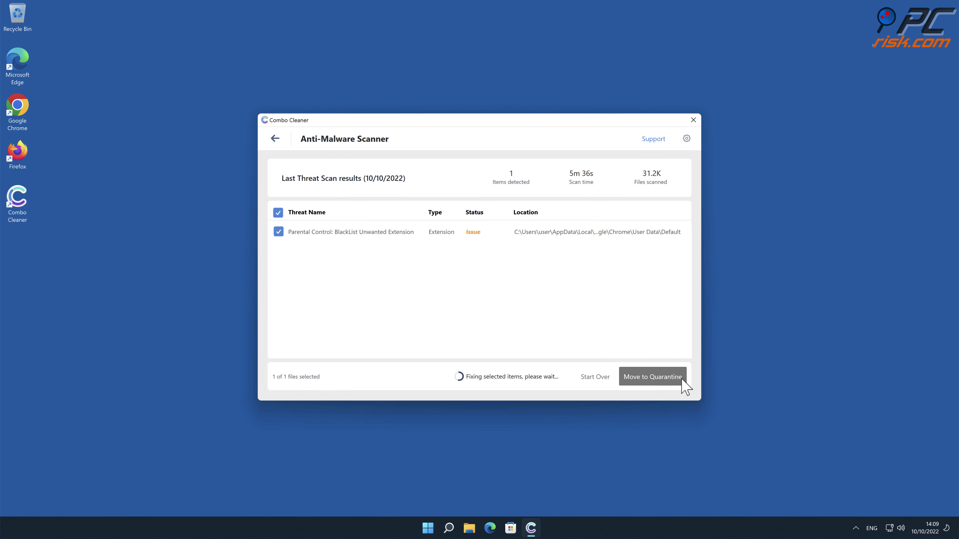
pyautogui.click(559, 300)
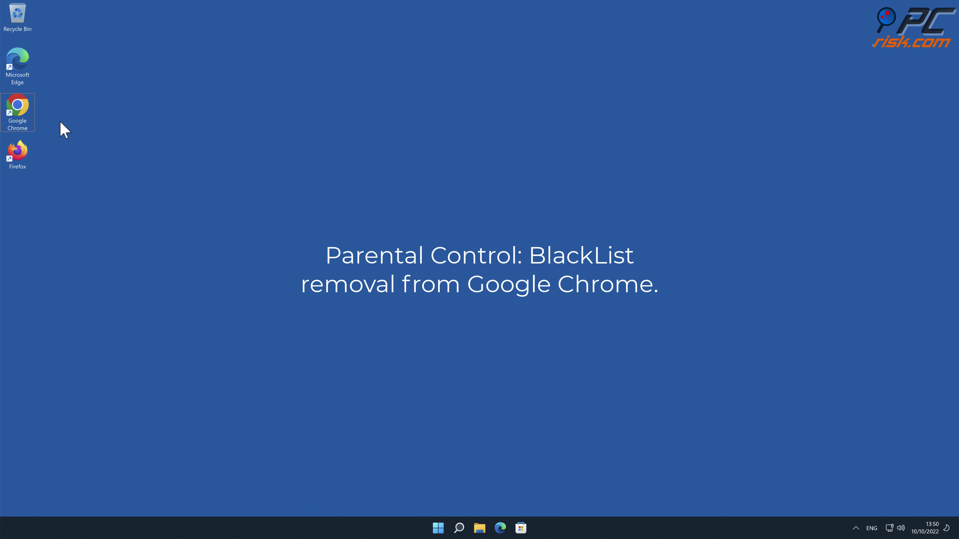
# Step: Relaunch Chrome and open its Extensions page through More tools
pyautogui.doubleClick(17, 107)
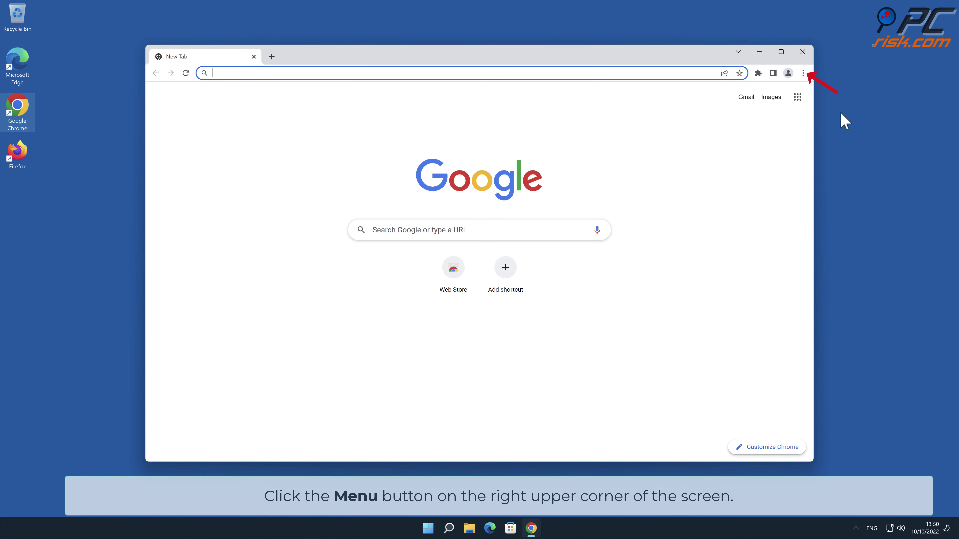
pyautogui.click(887, 113)
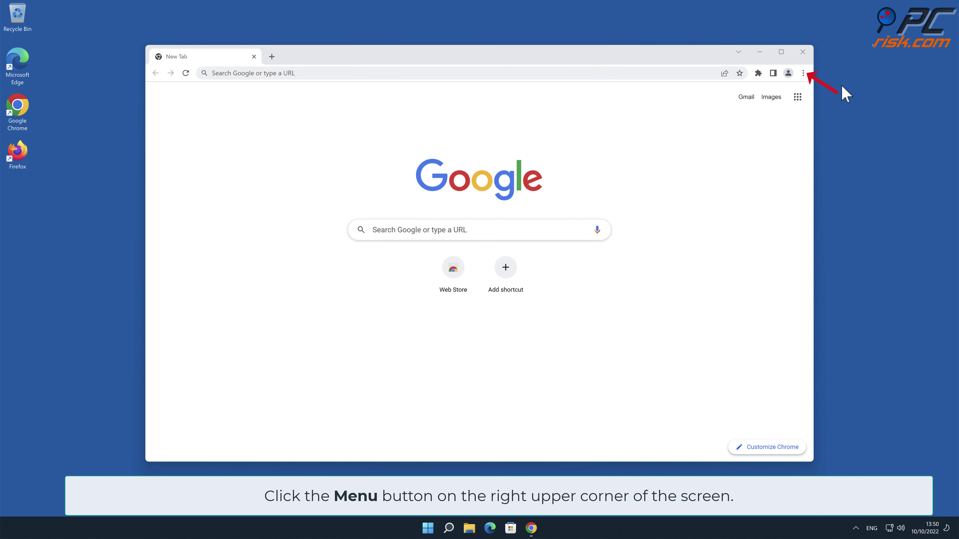
pyautogui.click(803, 73)
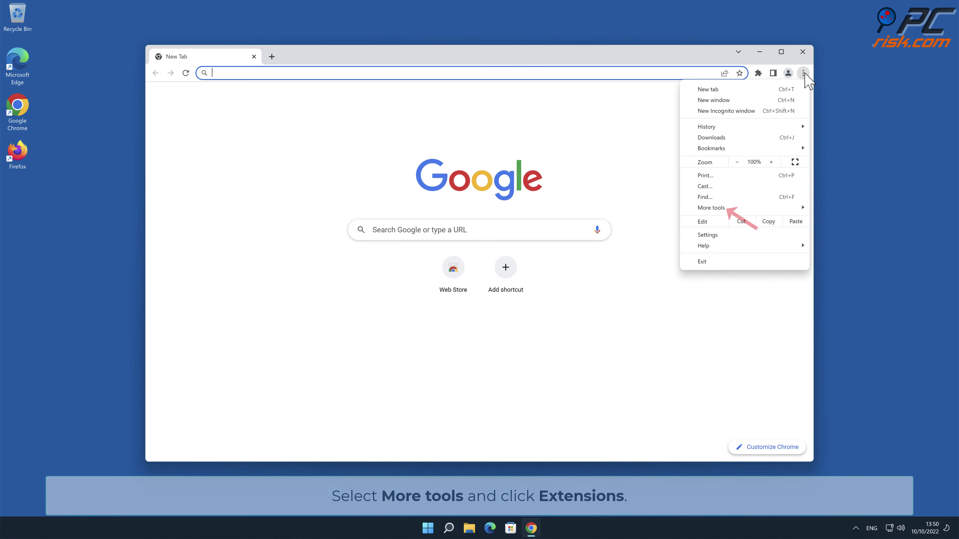
pyautogui.click(723, 209)
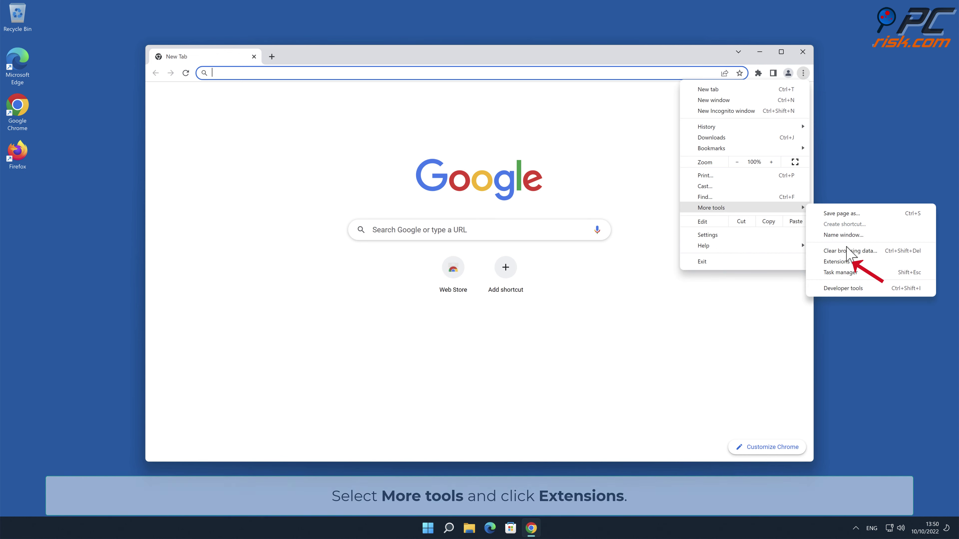
pyautogui.click(850, 262)
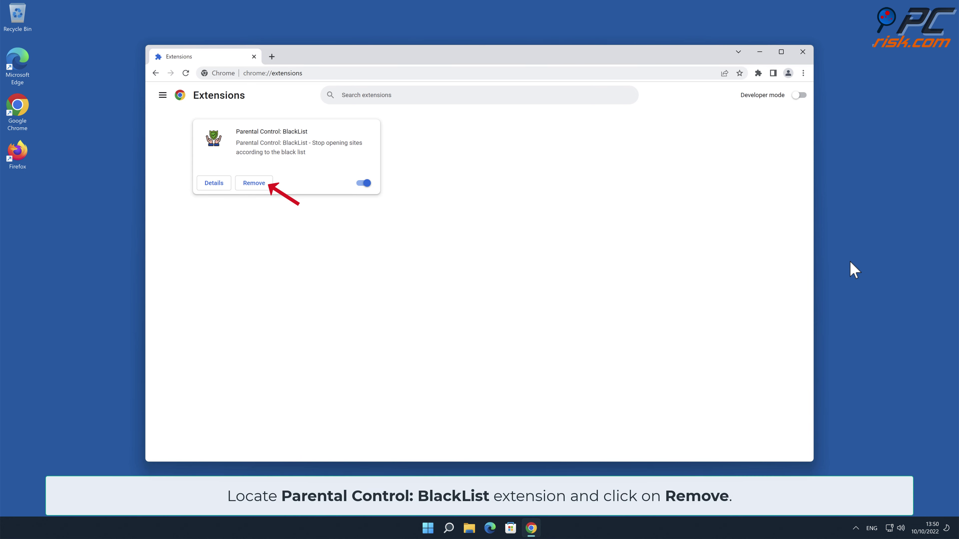
# Step: Remove the Parental Control: BlackList extension card from Chrome's Extensions page
pyautogui.click(266, 185)
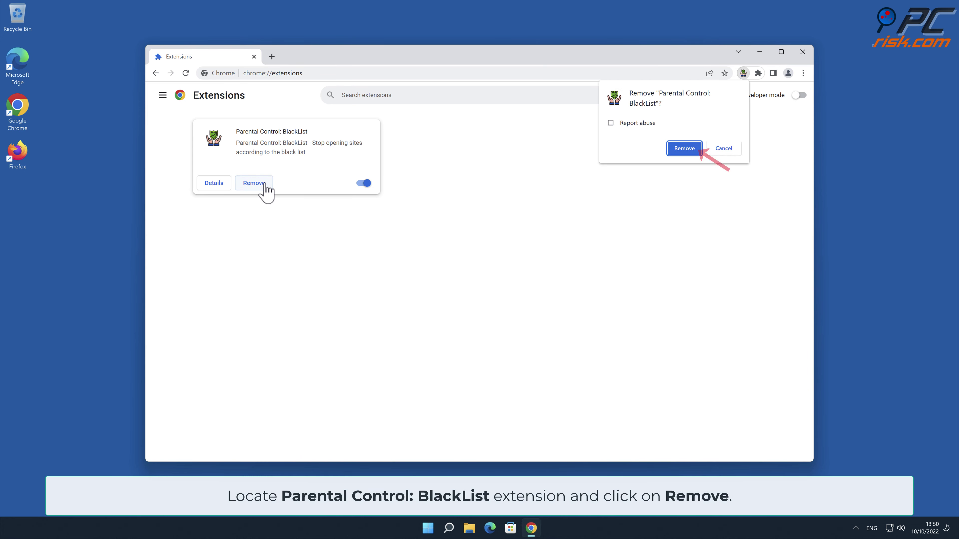
pyautogui.click(696, 151)
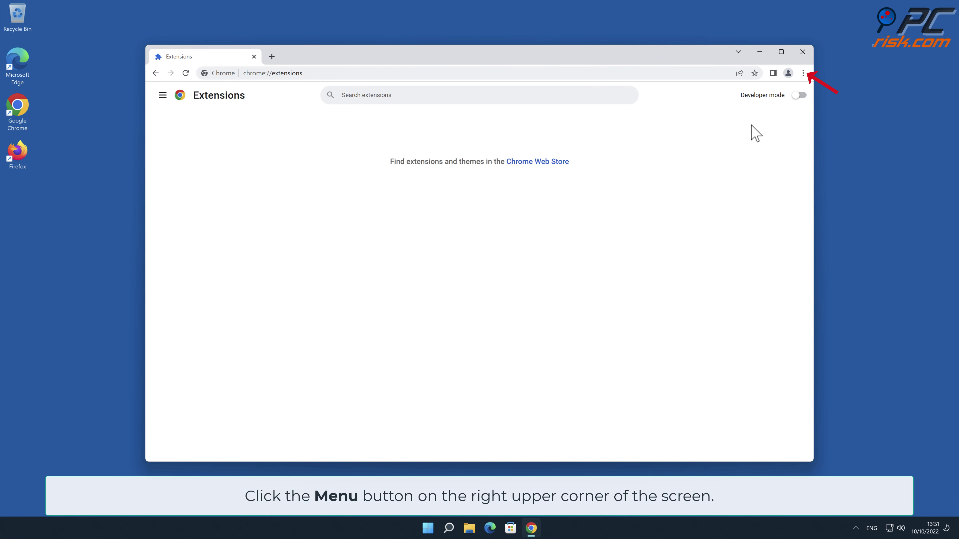
pyautogui.click(804, 72)
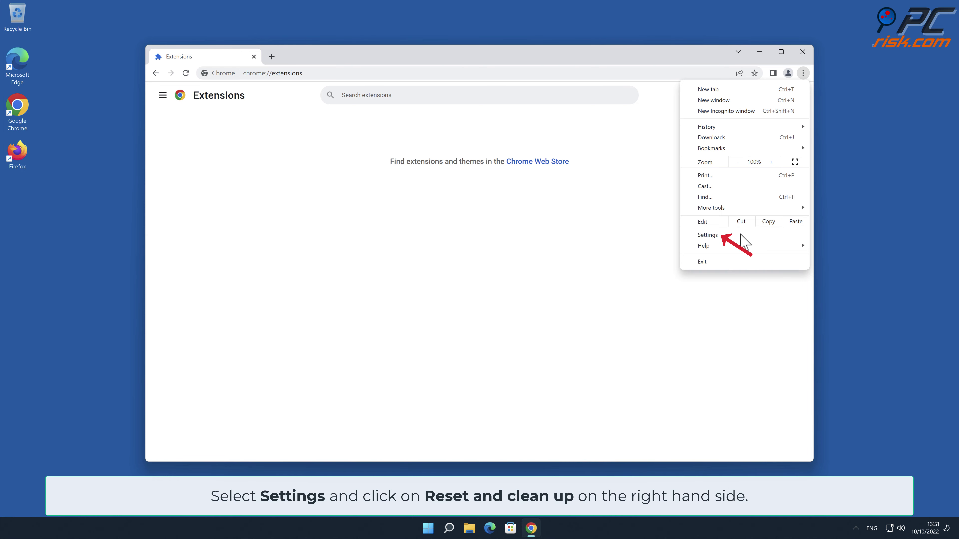
# Step: Use Settings > Reset and clean up to restore Chrome to its original defaults
pyautogui.click(725, 235)
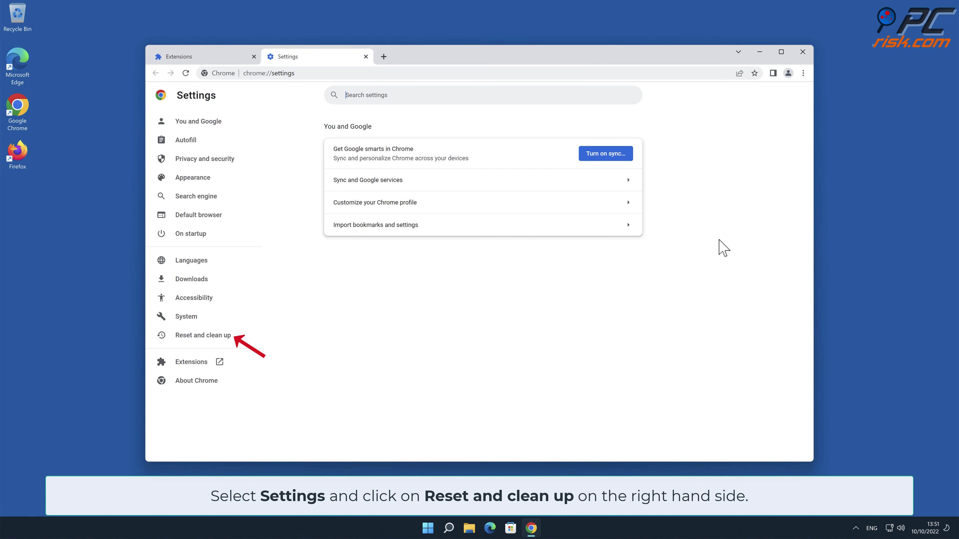
pyautogui.click(230, 336)
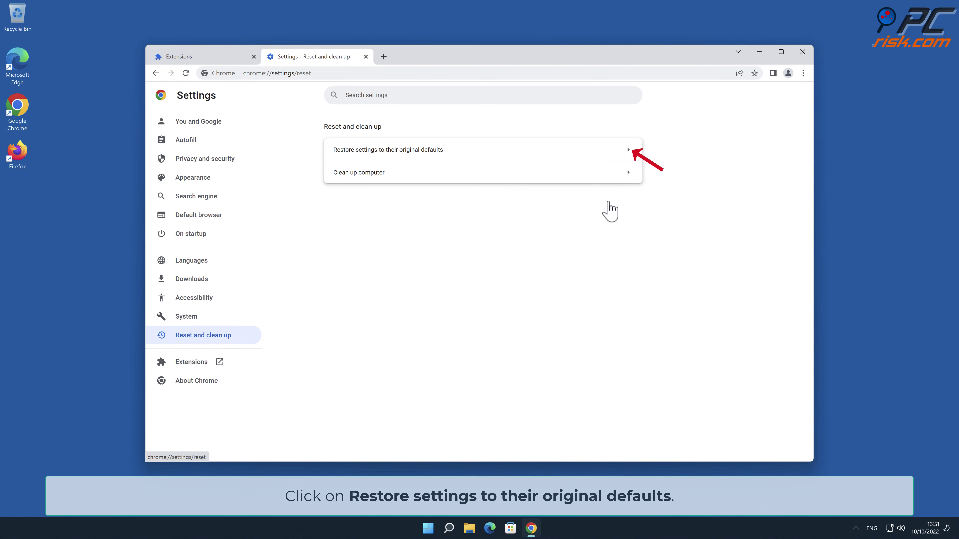
pyautogui.click(631, 152)
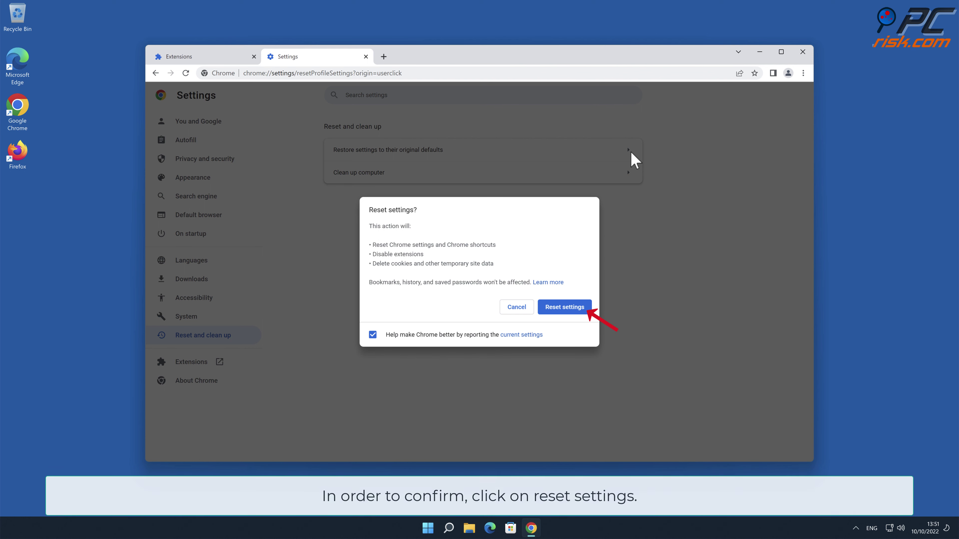
pyautogui.click(587, 309)
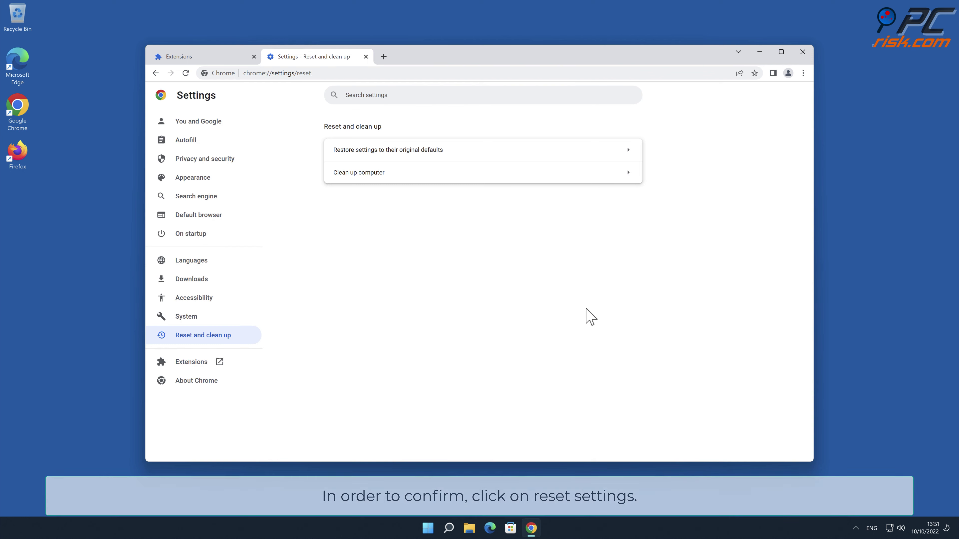
# Step: Close Chrome and launch Microsoft Edge from its desktop shortcut
pyautogui.click(804, 52)
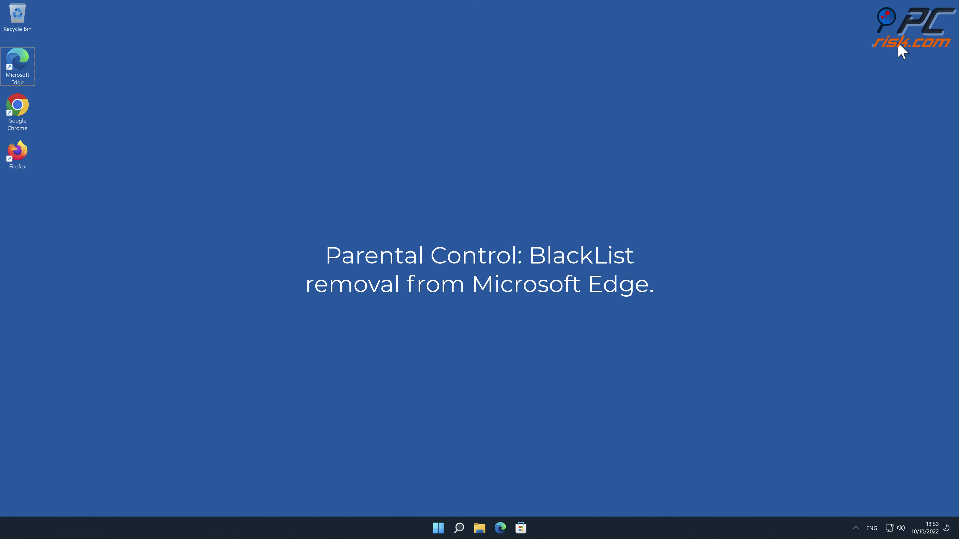
pyautogui.doubleClick(24, 68)
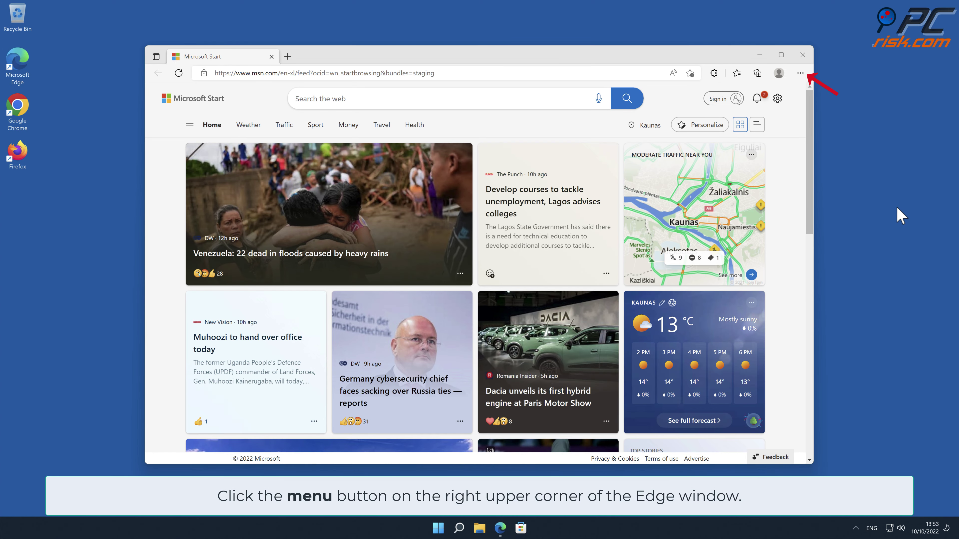
# Step: Remove the Parental Control: BlackList extension from Edge's Manage extensions page
pyautogui.click(800, 74)
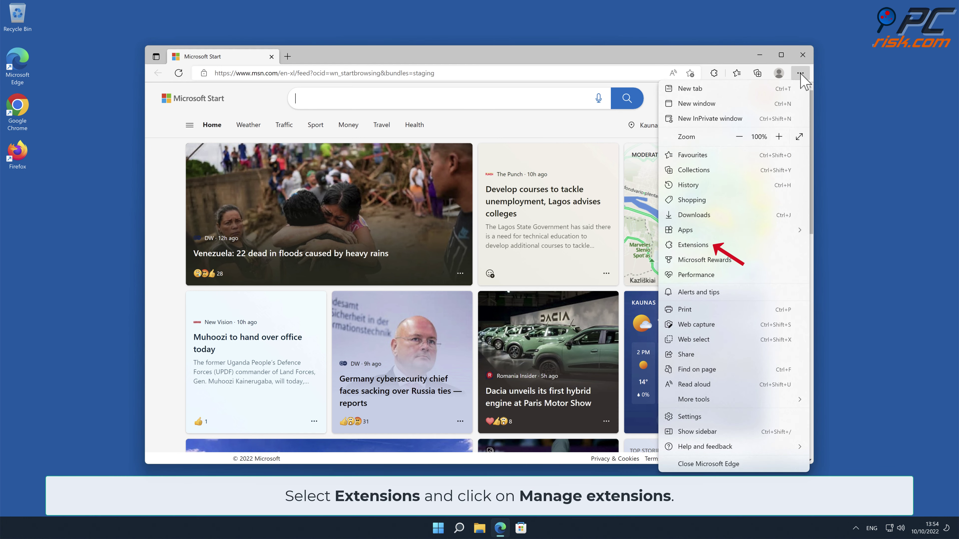
pyautogui.click(731, 247)
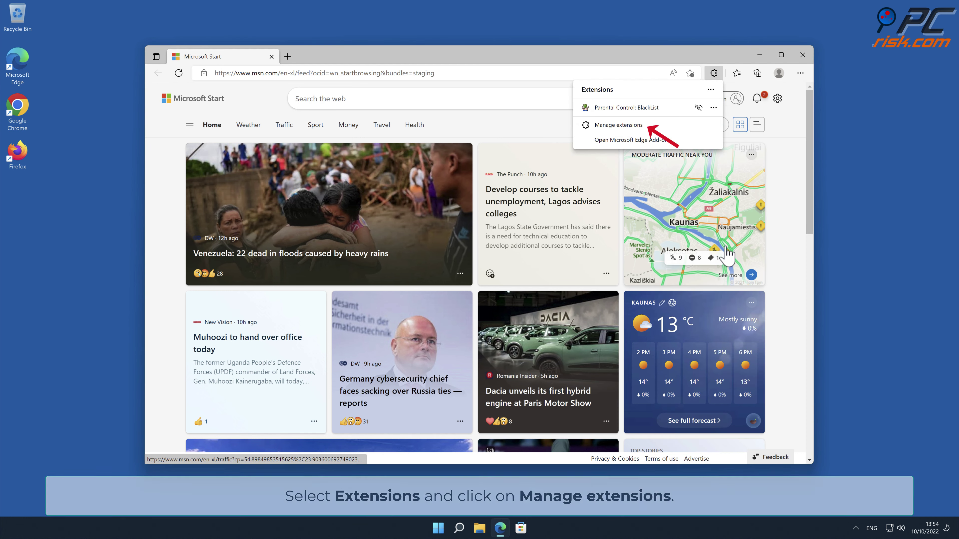
pyautogui.click(628, 125)
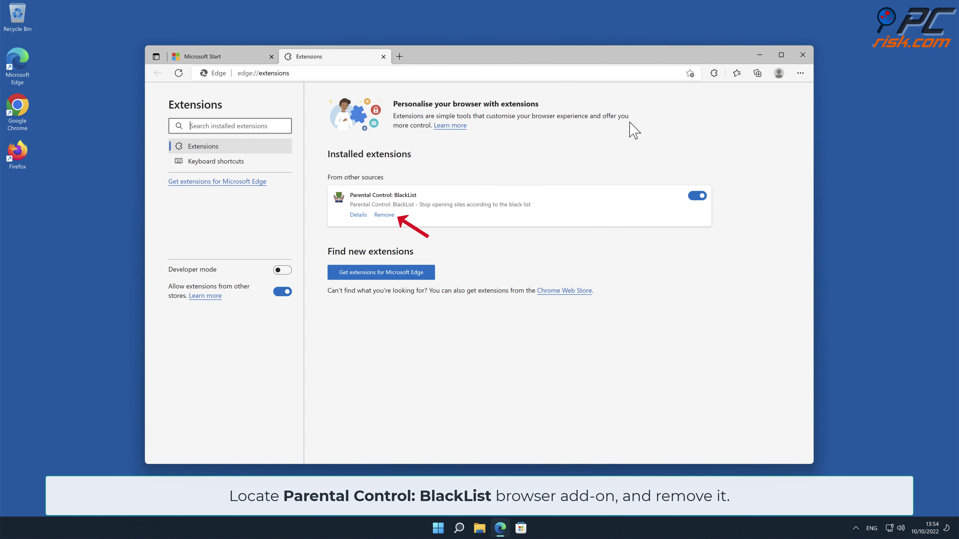
pyautogui.click(384, 214)
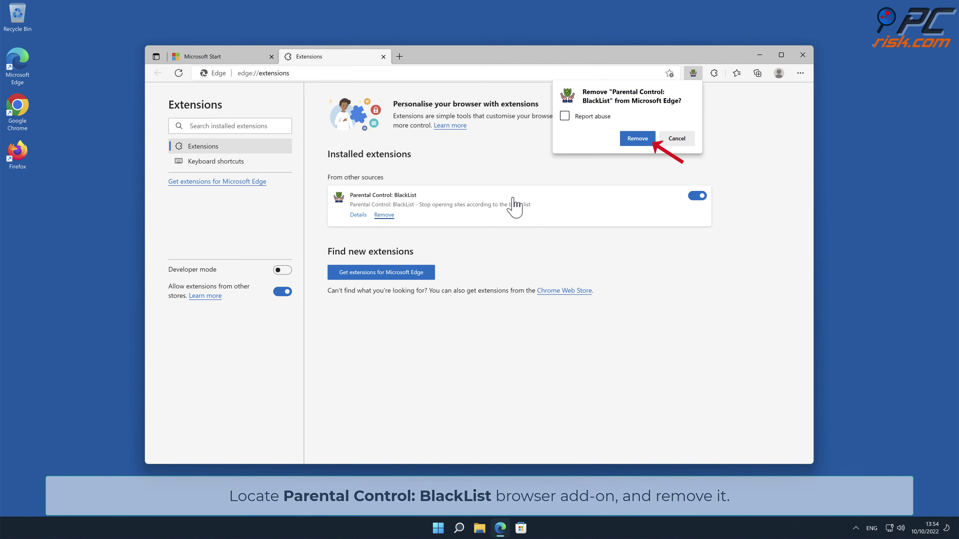
pyautogui.click(638, 142)
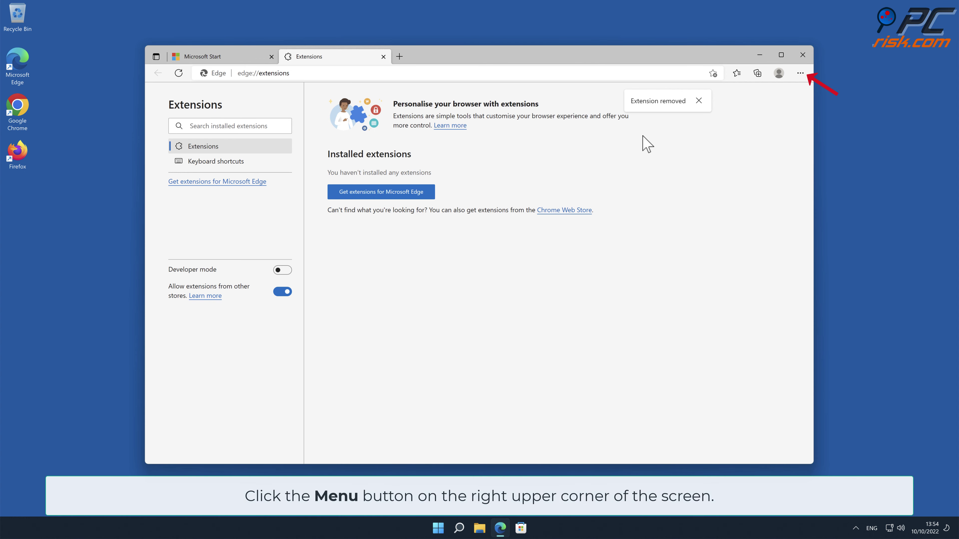
# Step: Reset Edge via Settings > Reset settings > Restore settings to their default values
pyautogui.click(800, 73)
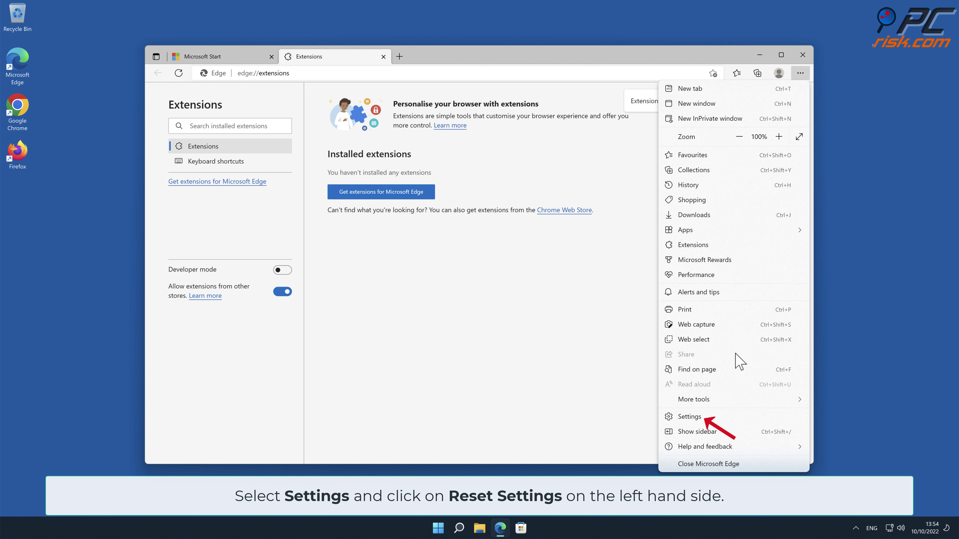
pyautogui.click(737, 417)
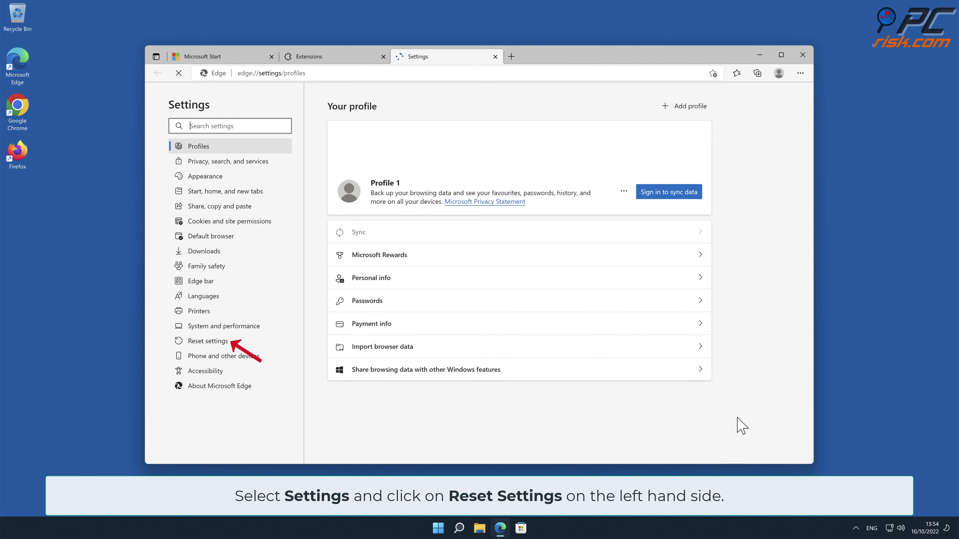
pyautogui.click(217, 343)
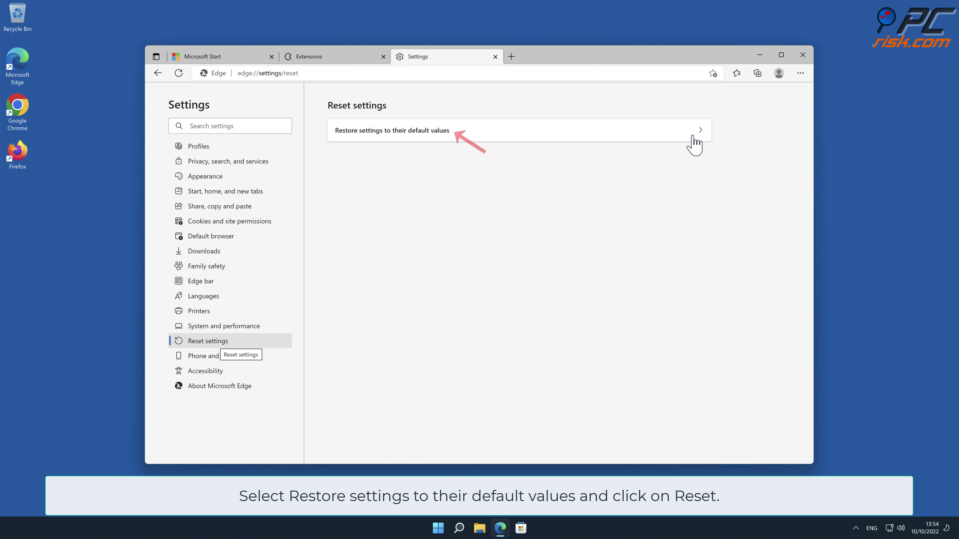
pyautogui.click(699, 132)
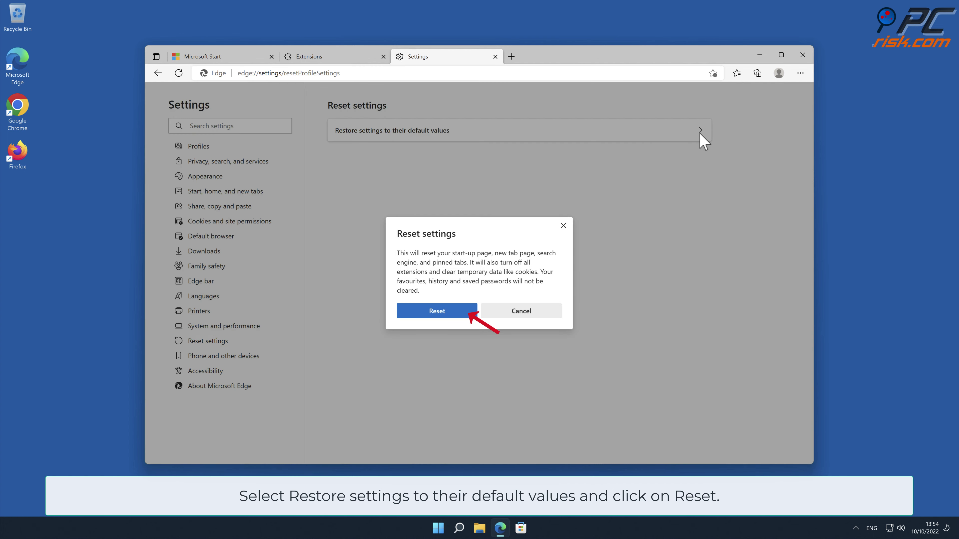
pyautogui.click(452, 312)
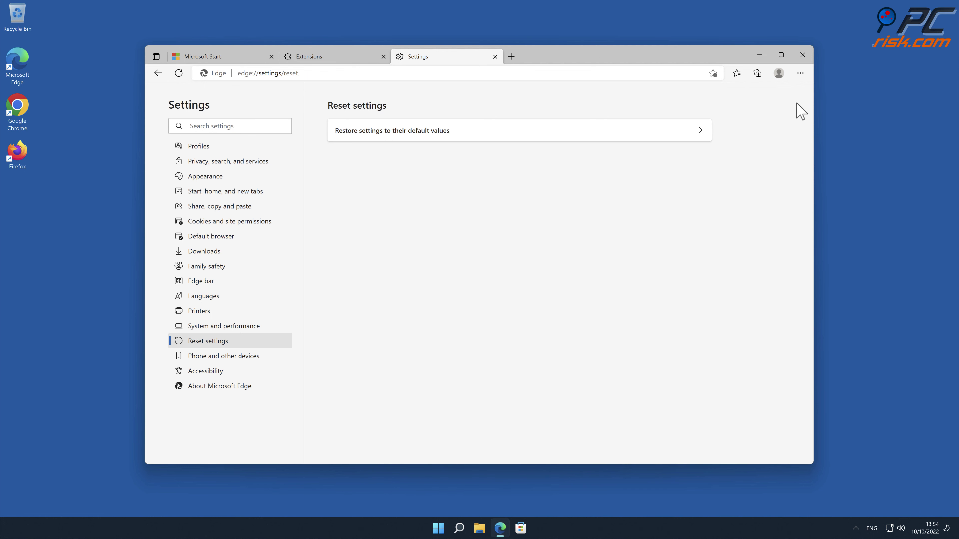
# Step: Close Edge and launch Firefox from its desktop shortcut
pyautogui.click(808, 57)
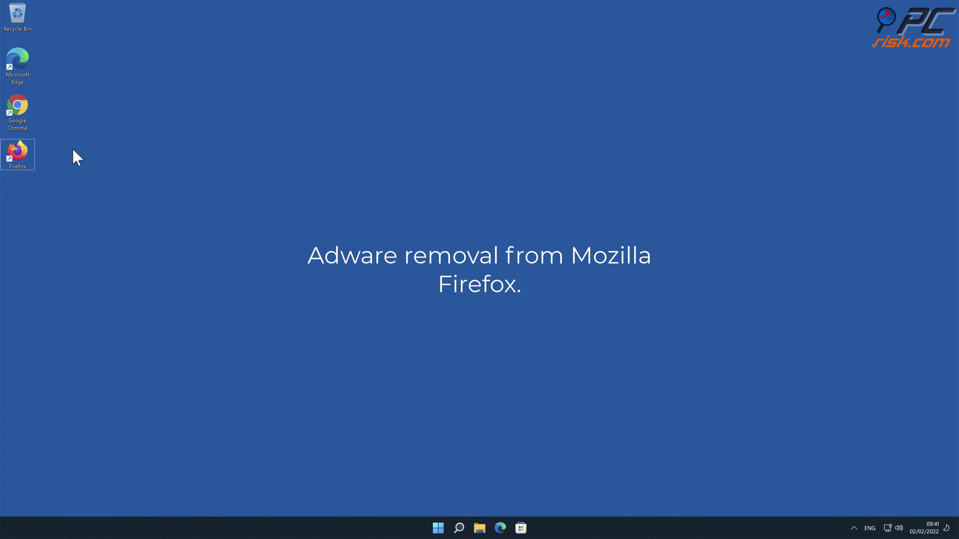
pyautogui.doubleClick(21, 153)
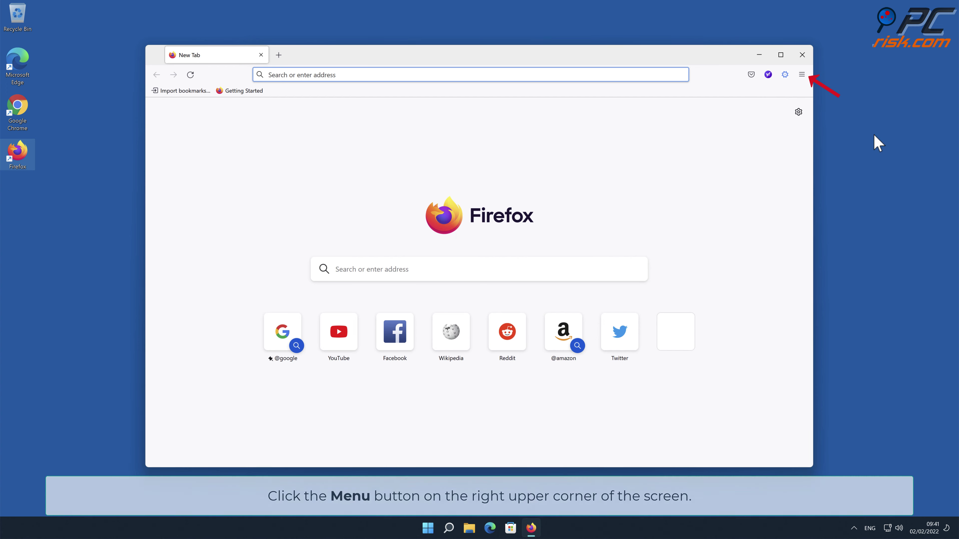
# Step: Remove the Search and New Tab by Yahoo and Wind Blocker extensions in Firefox's Add-ons Manager
pyautogui.click(802, 75)
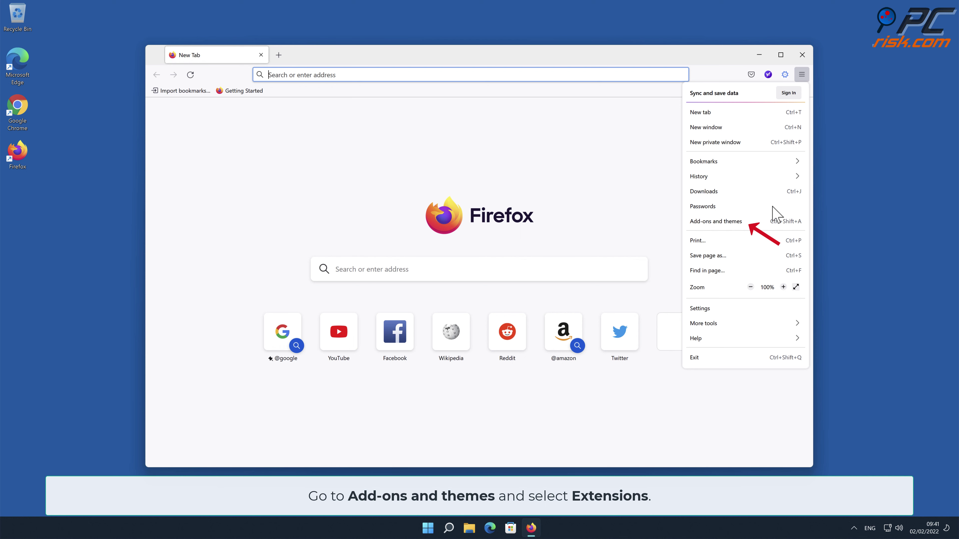
pyautogui.click(772, 222)
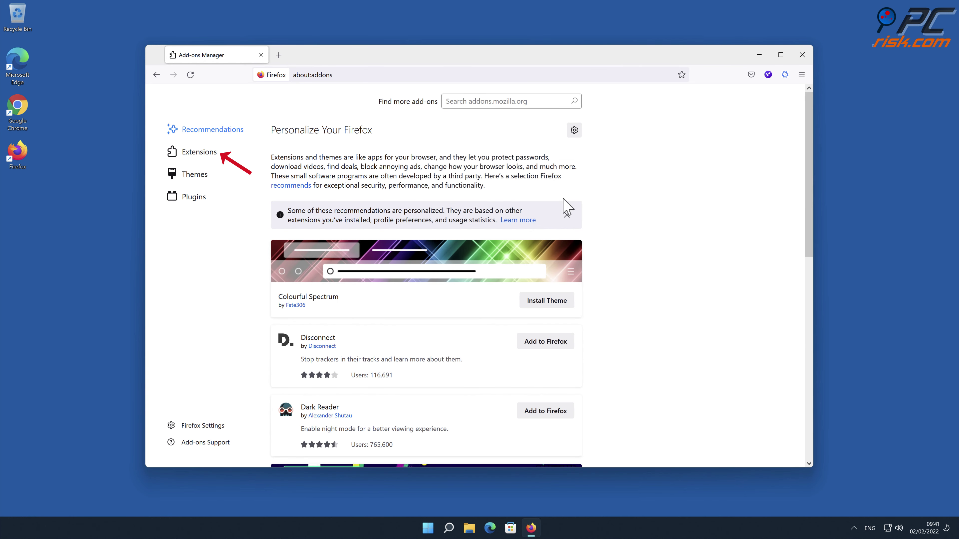
pyautogui.click(214, 152)
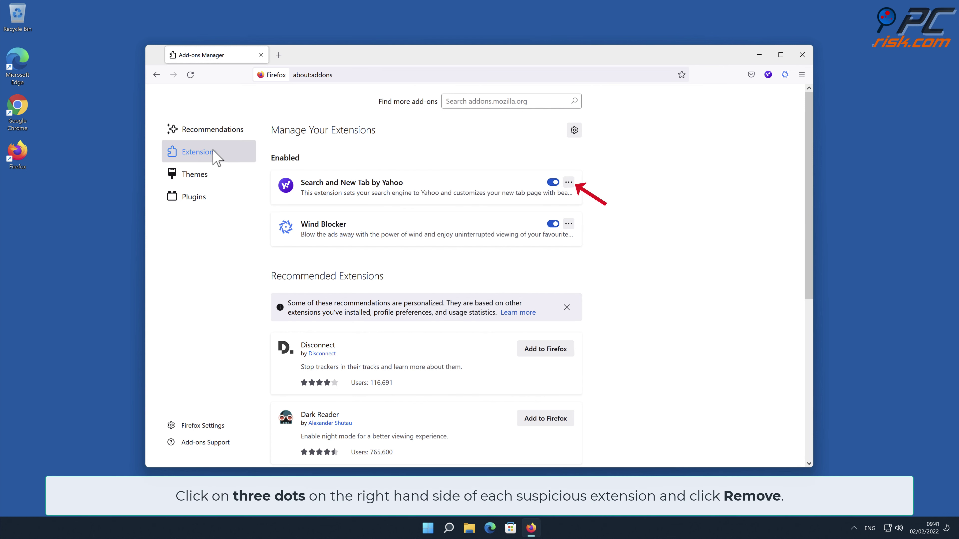
pyautogui.click(568, 183)
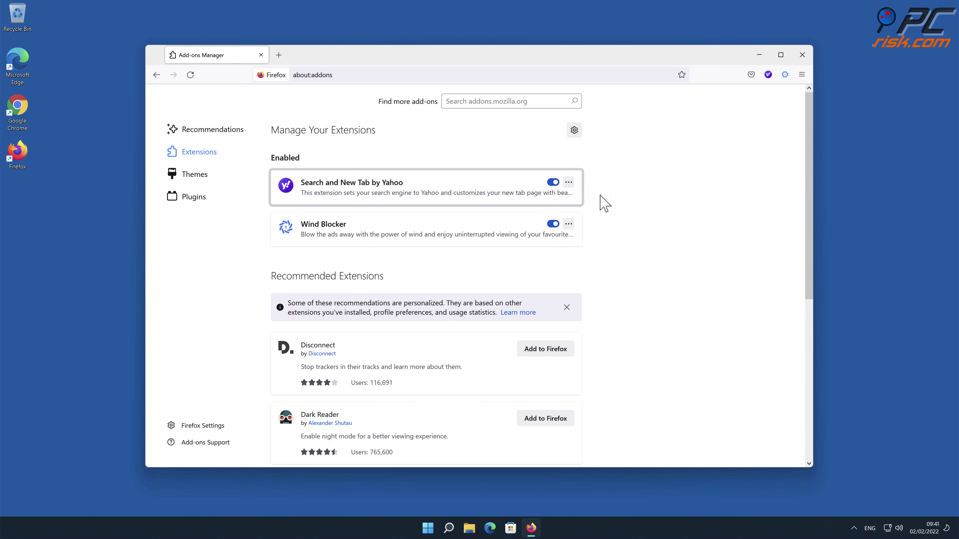
pyautogui.click(599, 197)
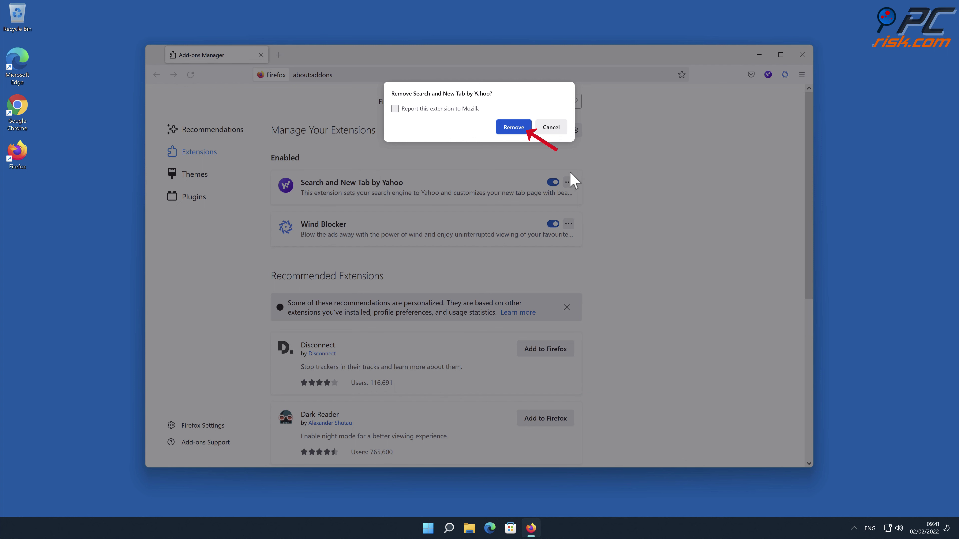
pyautogui.click(520, 127)
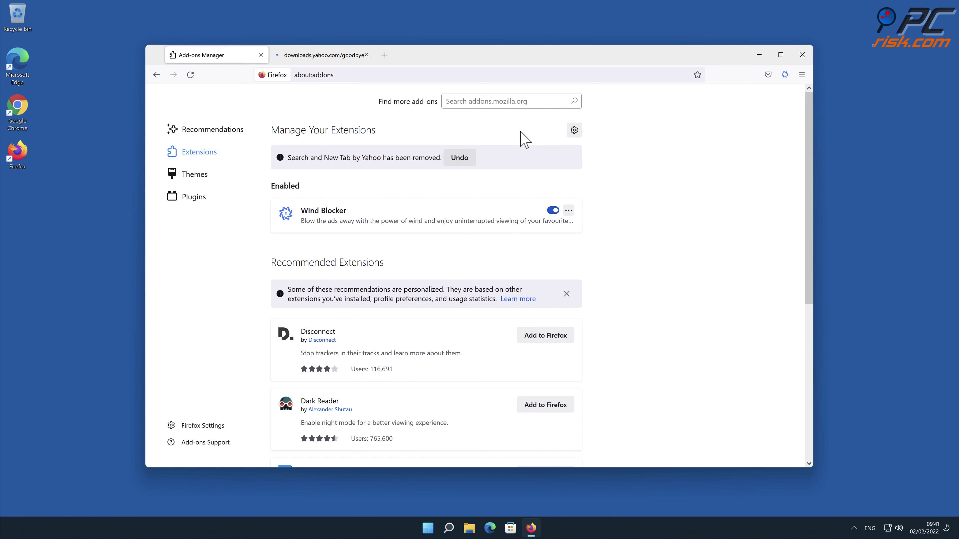
pyautogui.click(569, 210)
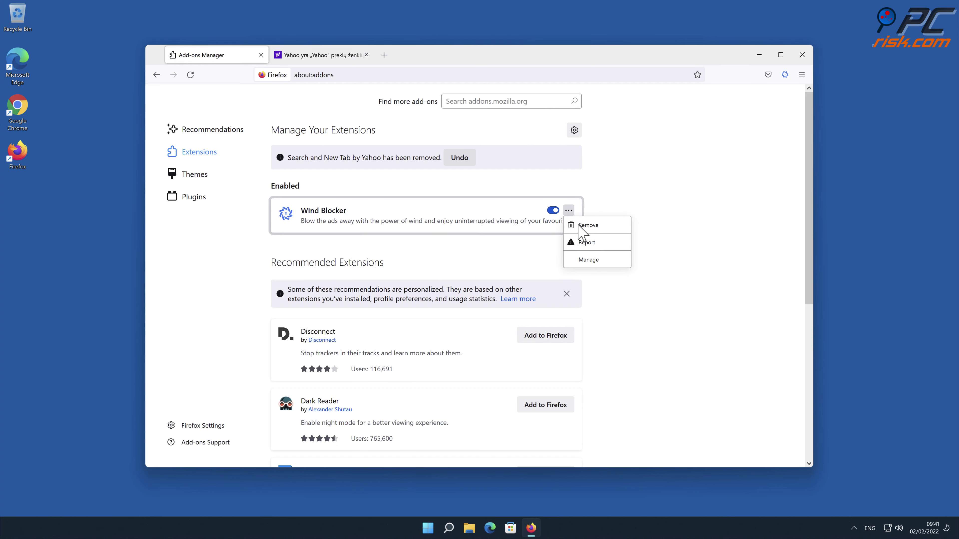
pyautogui.click(578, 226)
pyautogui.click(521, 129)
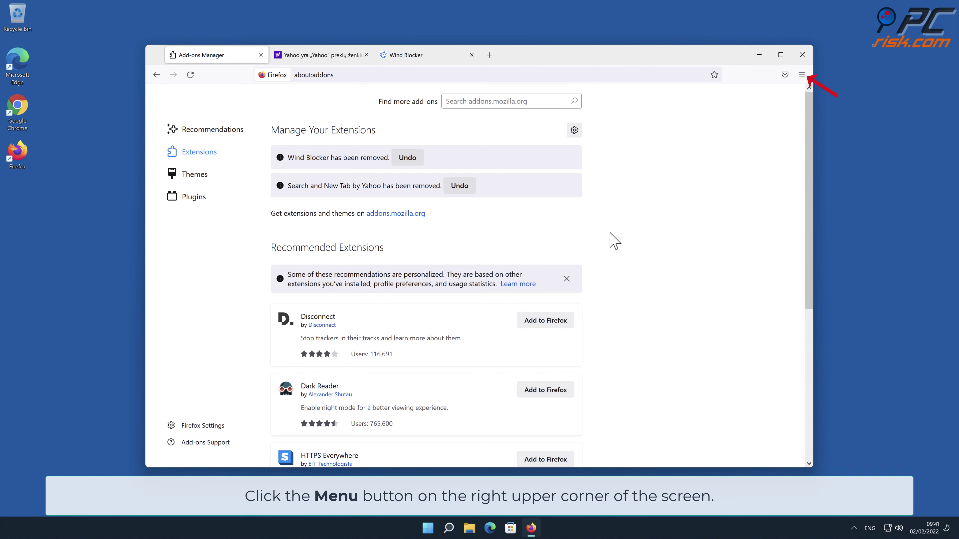
# Step: Open Help > More troubleshooting information and choose Refresh Firefox under Give Firefox a tune up
pyautogui.click(802, 75)
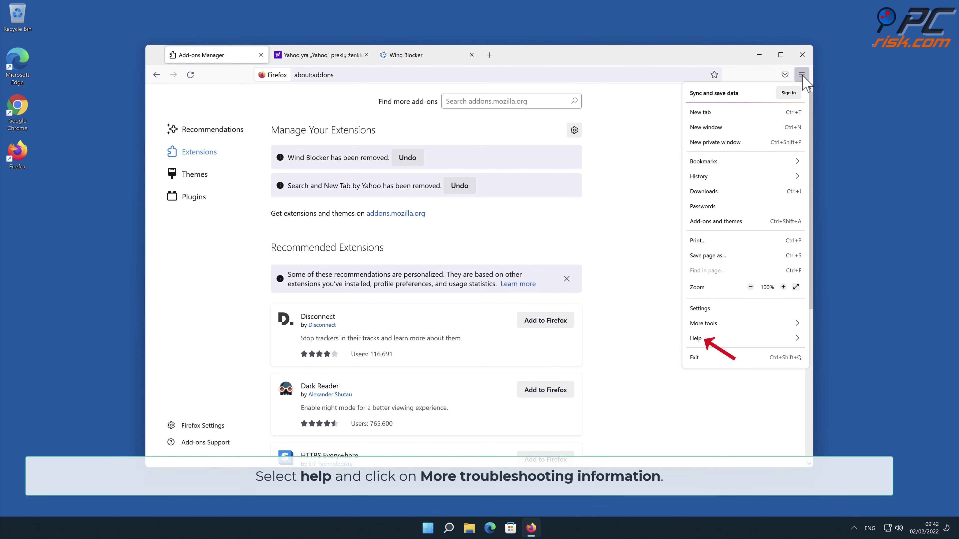
pyautogui.click(772, 338)
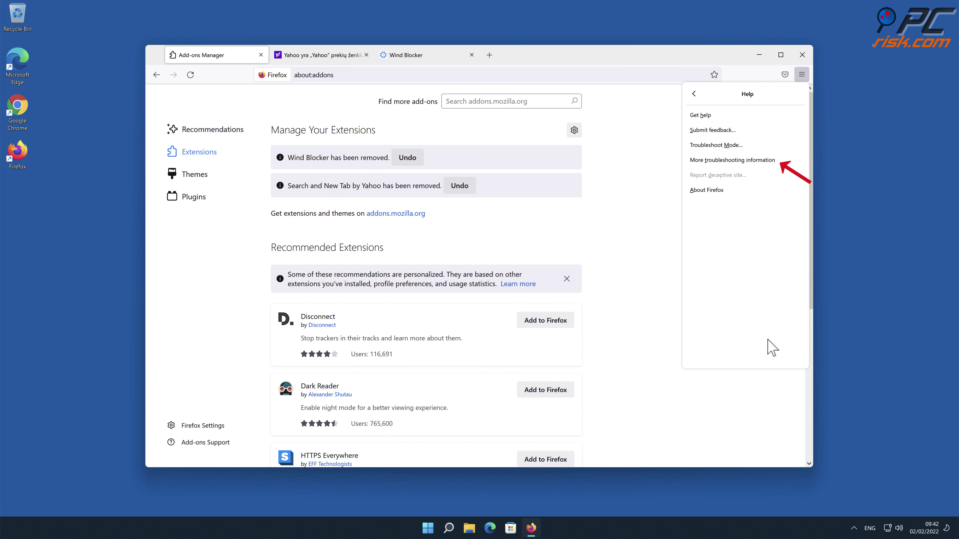
pyautogui.click(735, 162)
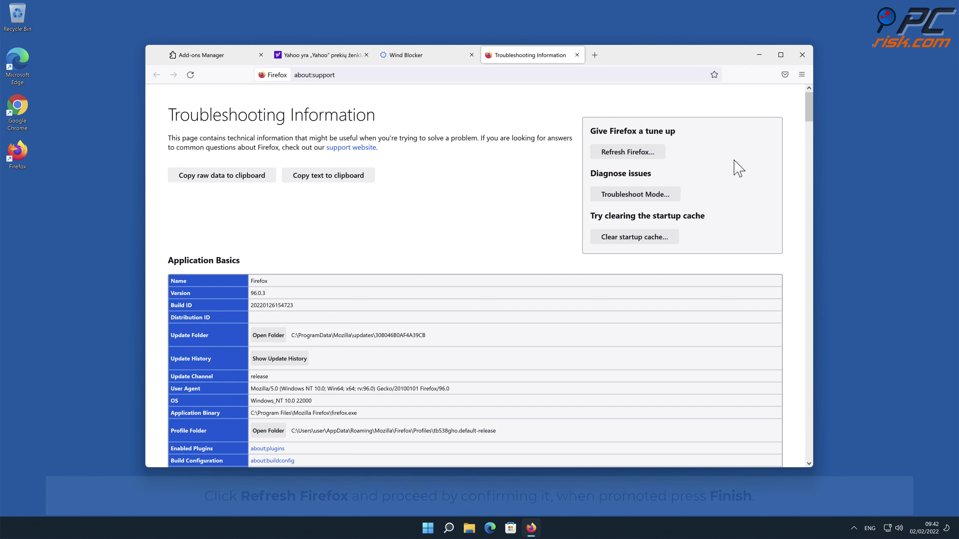
pyautogui.click(656, 154)
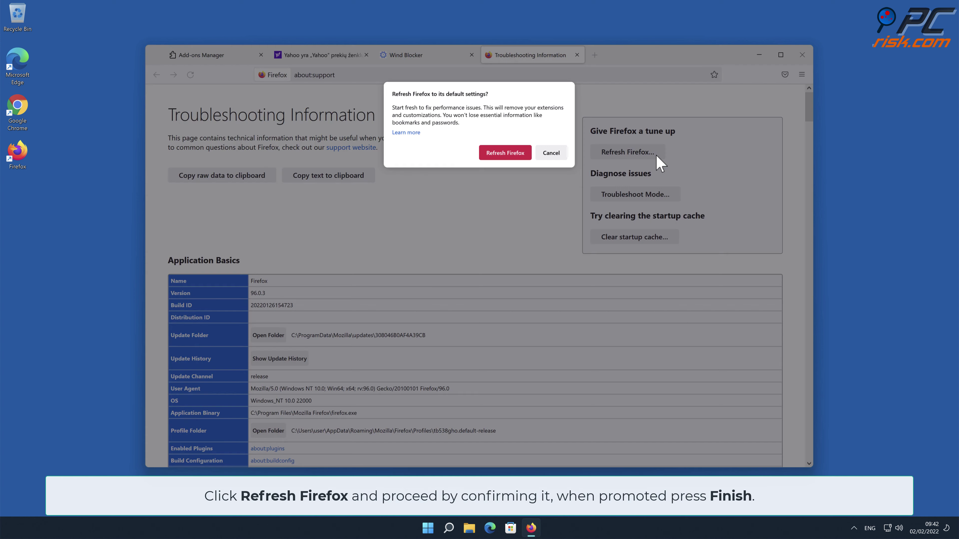